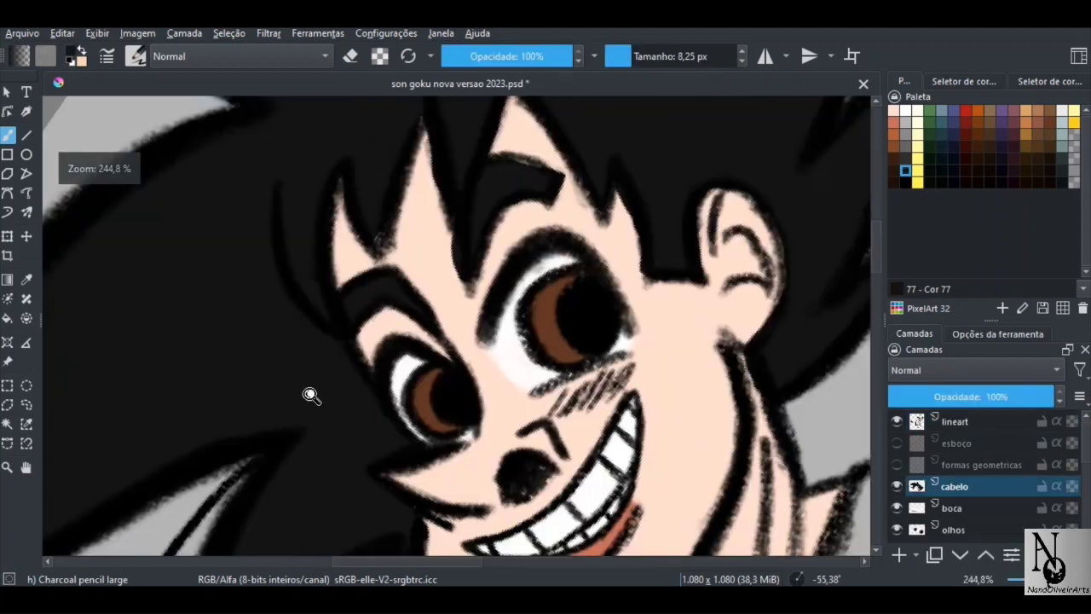
Zoom in on the hair edge and erase the rough specks with a slightly larger eraser.
{"action": "mouse_move", "coordinate": [309, 392]}
{"action": "left_mouse_down"}
{"action": "mouse_move", "coordinate": [224, 276]}
{"action": "mouse_move", "coordinate": [253, 195]}
{"action": "mouse_move", "coordinate": [205, 303]}
{"action": "left_mouse_up"}
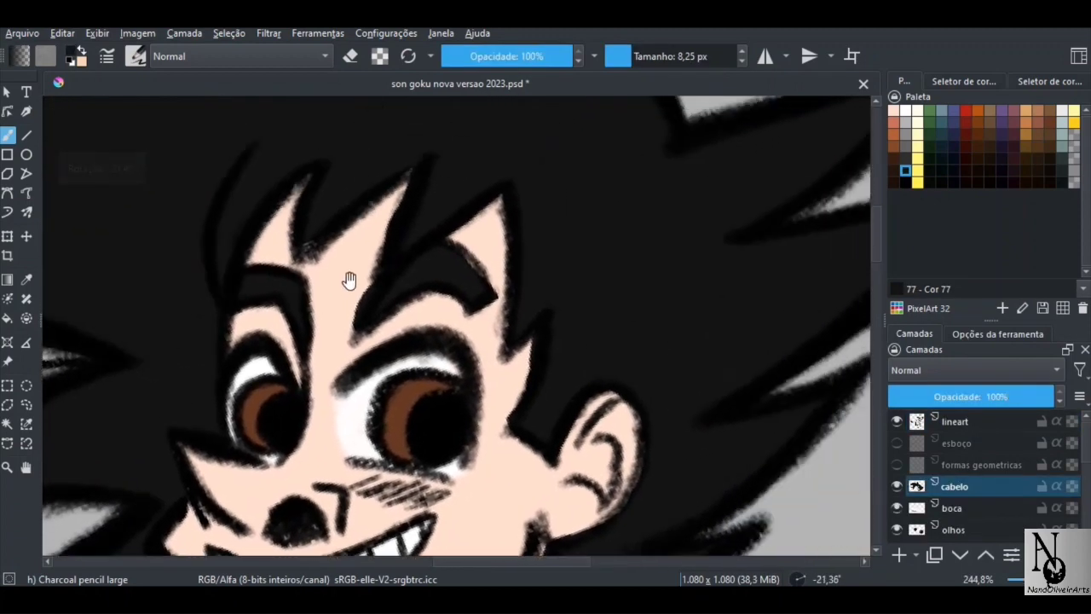
{"action": "left_click_drag", "start_coordinate": [426, 292], "coordinate": [550, 186]}
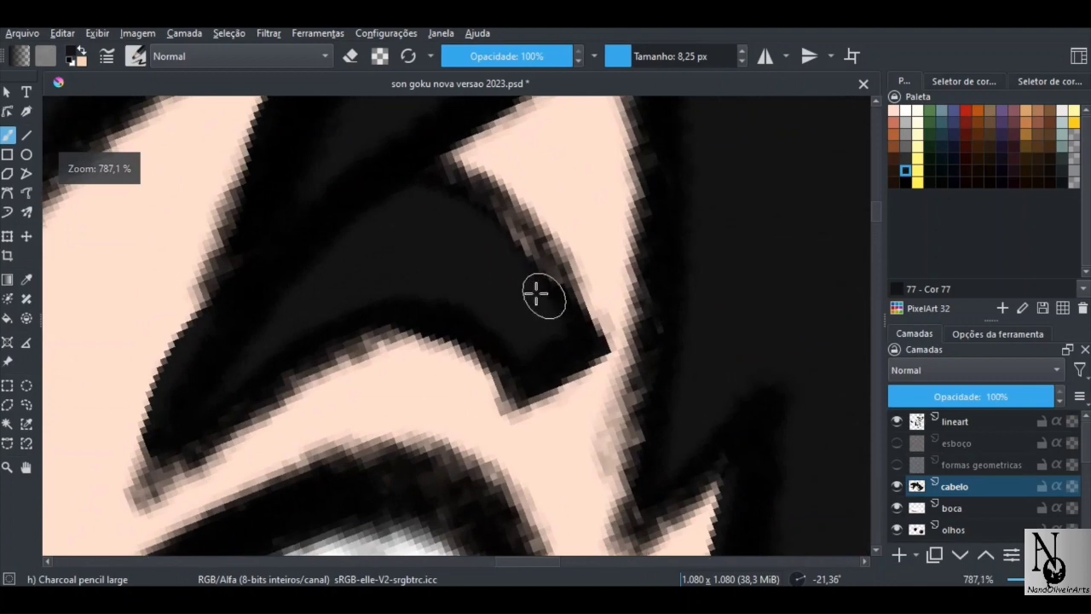
{"action": "left_click_drag", "start_coordinate": [540, 295], "coordinate": [487, 236]}
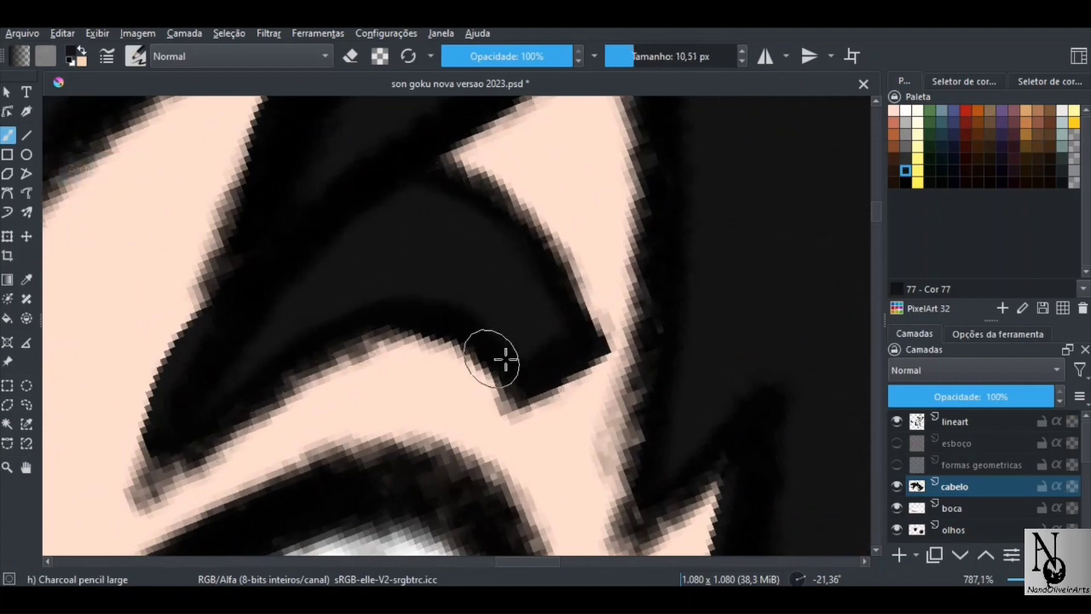
{"action": "left_click", "coordinate": [350, 55]}
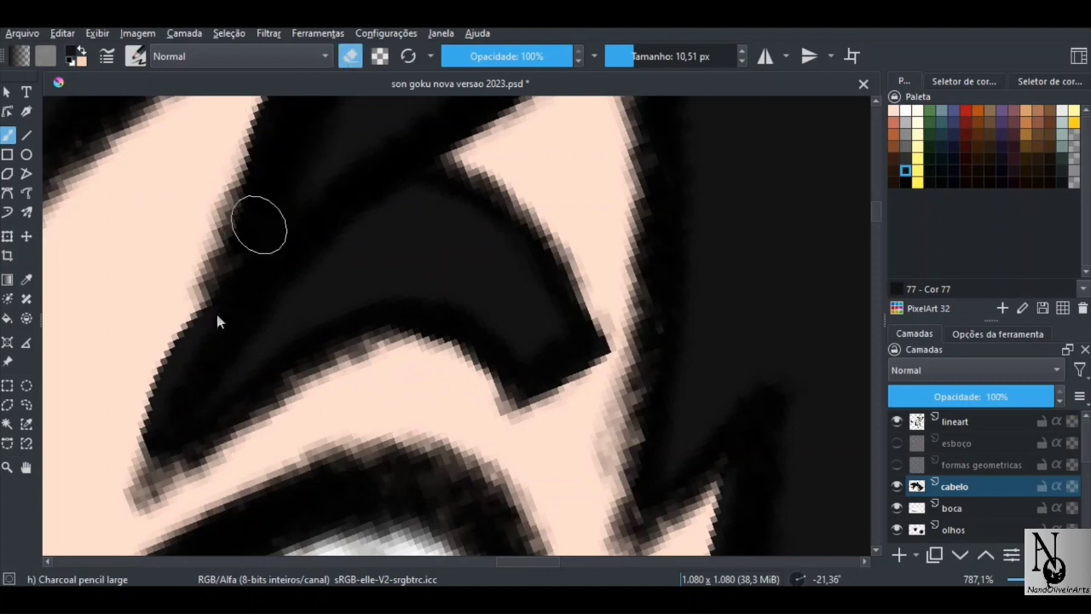
{"action": "mouse_move", "coordinate": [207, 298]}
{"action": "left_mouse_down"}
{"action": "mouse_move", "coordinate": [153, 389]}
{"action": "mouse_move", "coordinate": [189, 321]}
{"action": "left_mouse_up"}
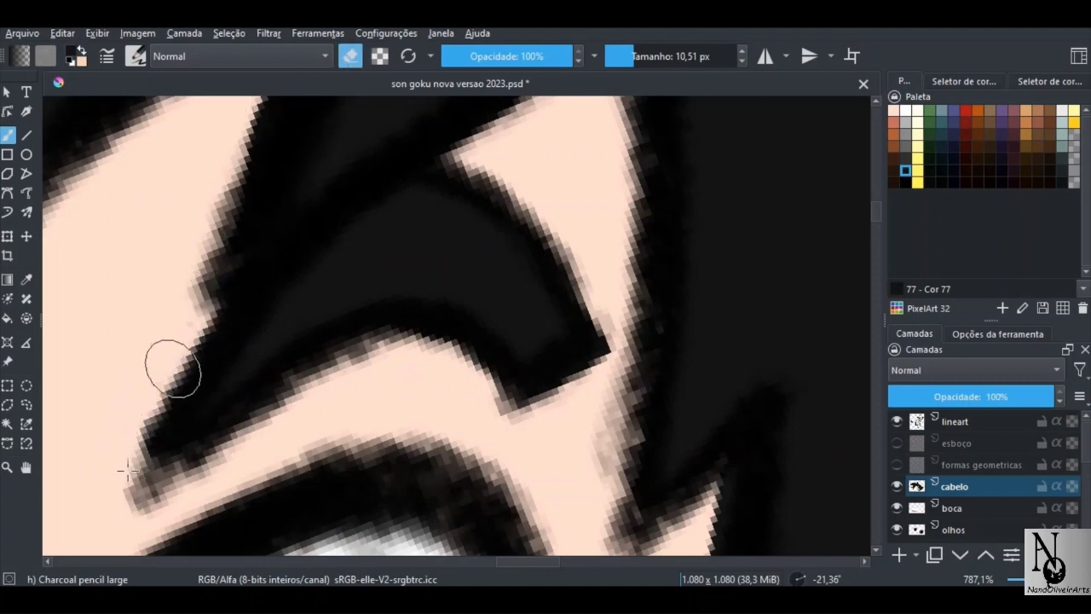
{"action": "mouse_move", "coordinate": [158, 426]}
{"action": "left_mouse_down"}
{"action": "mouse_move", "coordinate": [142, 436]}
{"action": "mouse_move", "coordinate": [219, 370]}
{"action": "mouse_move", "coordinate": [201, 406]}
{"action": "mouse_move", "coordinate": [207, 316]}
{"action": "mouse_move", "coordinate": [281, 178]}
{"action": "mouse_move", "coordinate": [258, 258]}
{"action": "mouse_move", "coordinate": [314, 332]}
{"action": "mouse_move", "coordinate": [352, 304]}
{"action": "mouse_move", "coordinate": [316, 256]}
{"action": "mouse_move", "coordinate": [349, 316]}
{"action": "mouse_move", "coordinate": [275, 377]}
{"action": "mouse_move", "coordinate": [328, 458]}
{"action": "left_mouse_up"}
Erase the rough spot on the hair-skin edge near the ear and eye with a larger eraser.
{"action": "mouse_move", "coordinate": [341, 213]}
{"action": "left_mouse_down"}
{"action": "mouse_move", "coordinate": [360, 319]}
{"action": "mouse_move", "coordinate": [335, 429]}
{"action": "mouse_move", "coordinate": [349, 397]}
{"action": "mouse_move", "coordinate": [349, 247]}
{"action": "left_mouse_up"}
{"action": "mouse_move", "coordinate": [437, 228]}
{"action": "left_mouse_down"}
{"action": "mouse_move", "coordinate": [480, 305]}
{"action": "mouse_move", "coordinate": [494, 304]}
{"action": "mouse_move", "coordinate": [251, 366]}
{"action": "mouse_move", "coordinate": [349, 297]}
{"action": "left_mouse_up"}
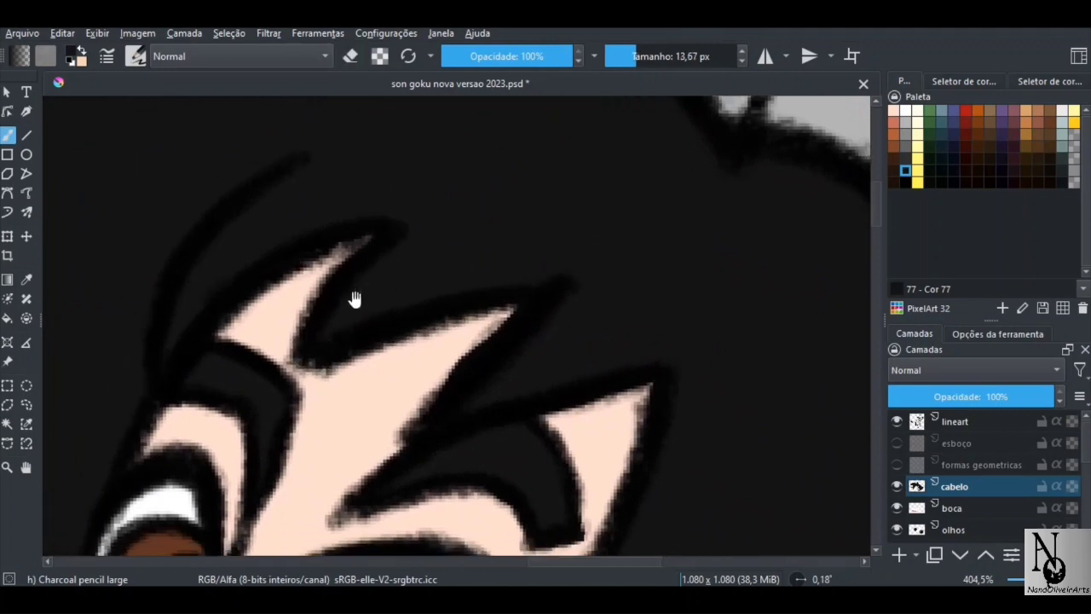
{"action": "left_click_drag", "start_coordinate": [193, 386], "coordinate": [372, 307]}
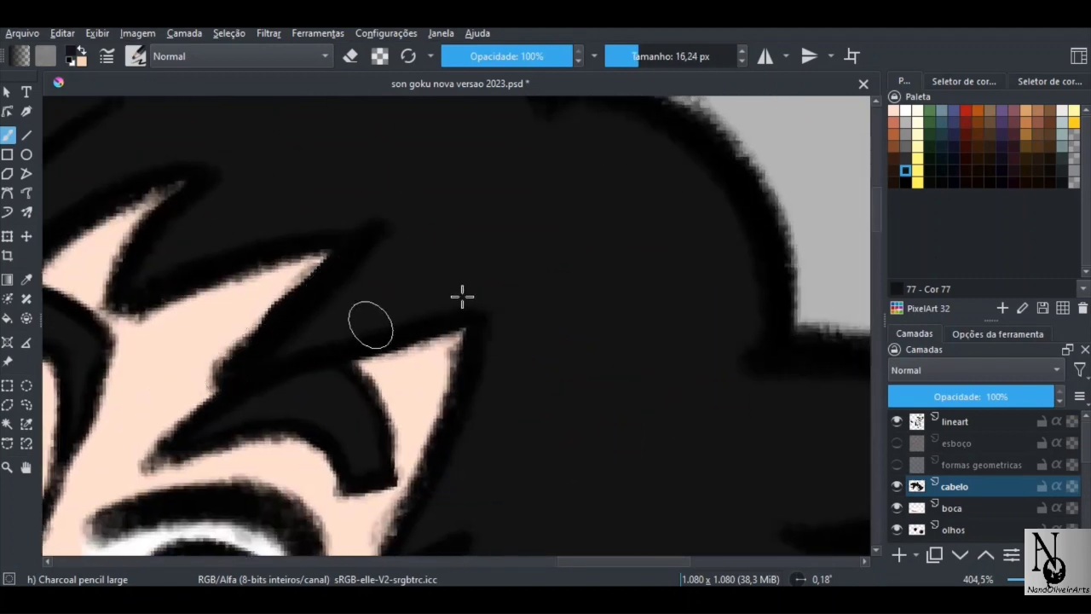
{"action": "mouse_move", "coordinate": [442, 340]}
{"action": "left_mouse_down"}
{"action": "mouse_move", "coordinate": [393, 252]}
{"action": "mouse_move", "coordinate": [470, 353]}
{"action": "mouse_move", "coordinate": [465, 272]}
{"action": "mouse_move", "coordinate": [492, 321]}
{"action": "left_mouse_up"}
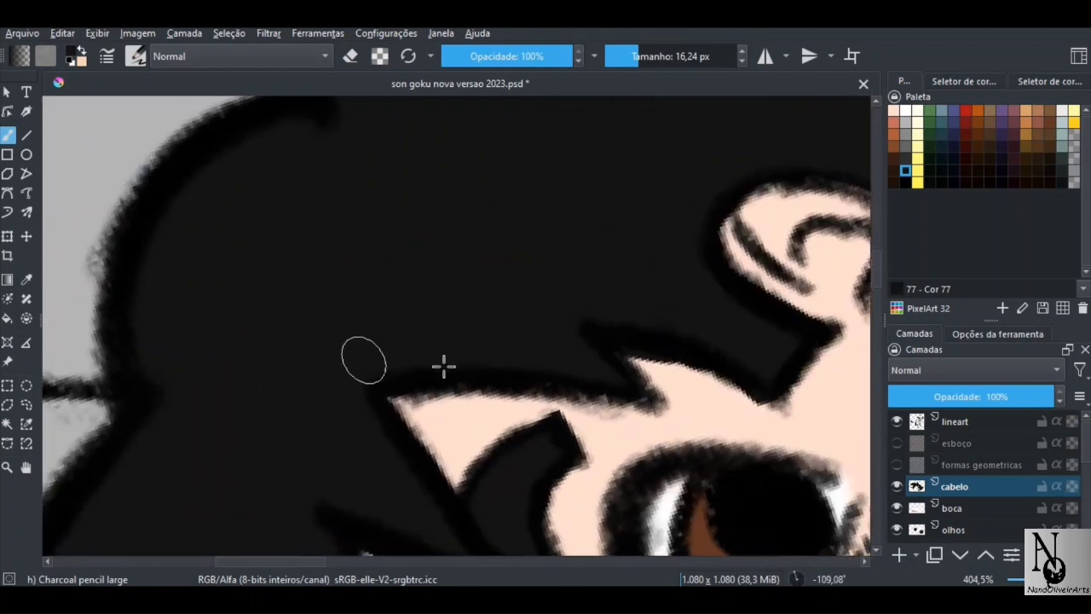
{"action": "left_click_drag", "start_coordinate": [508, 368], "coordinate": [353, 377]}
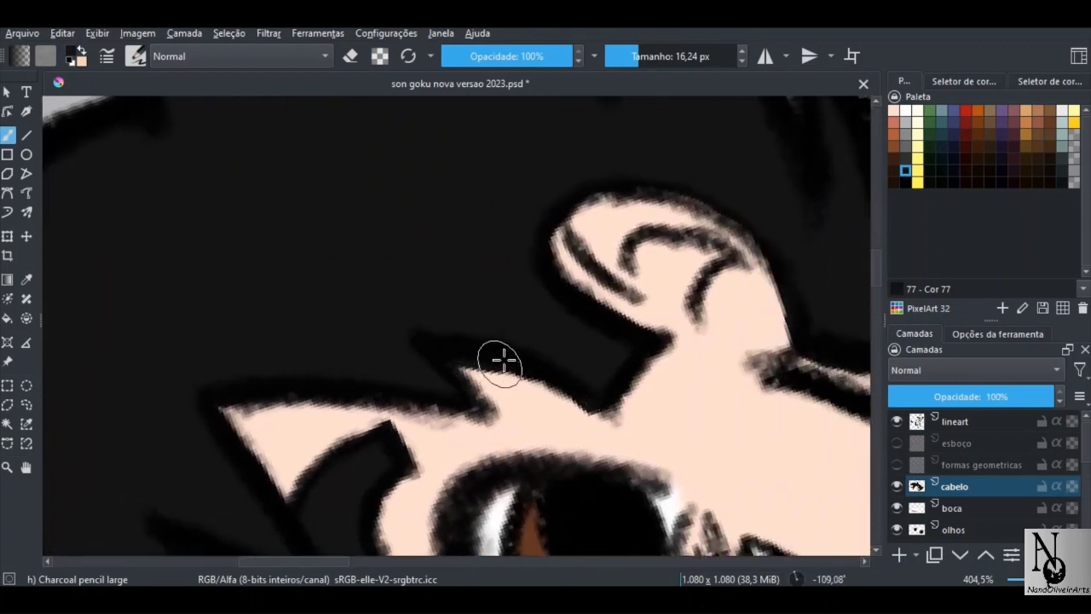
{"action": "left_click", "coordinate": [349, 56]}
{"action": "mouse_move", "coordinate": [498, 365]}
{"action": "left_mouse_down"}
{"action": "mouse_move", "coordinate": [450, 363]}
{"action": "mouse_move", "coordinate": [516, 394]}
{"action": "left_mouse_up"}
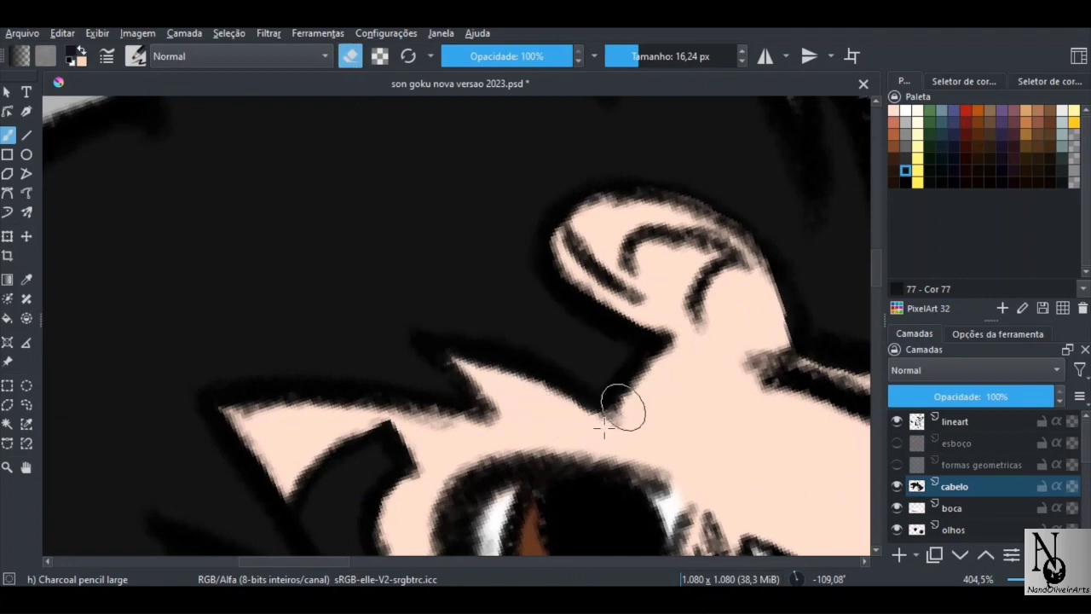
{"action": "left_click_drag", "start_coordinate": [389, 360], "coordinate": [413, 281]}
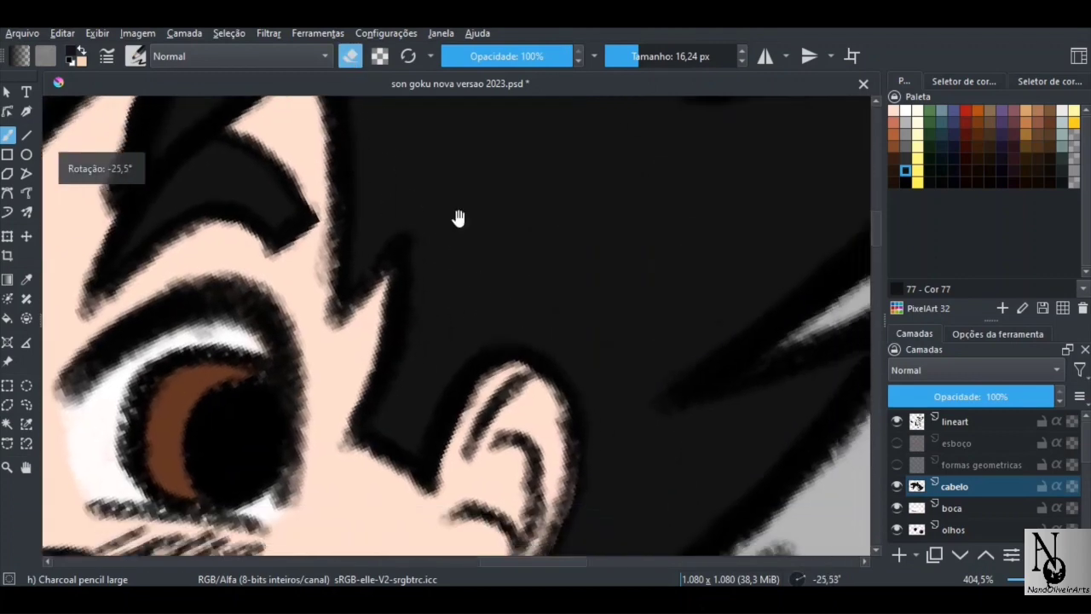
{"action": "scroll", "coordinate": [455, 219], "scroll_direction": "down", "scroll_amount": 5}
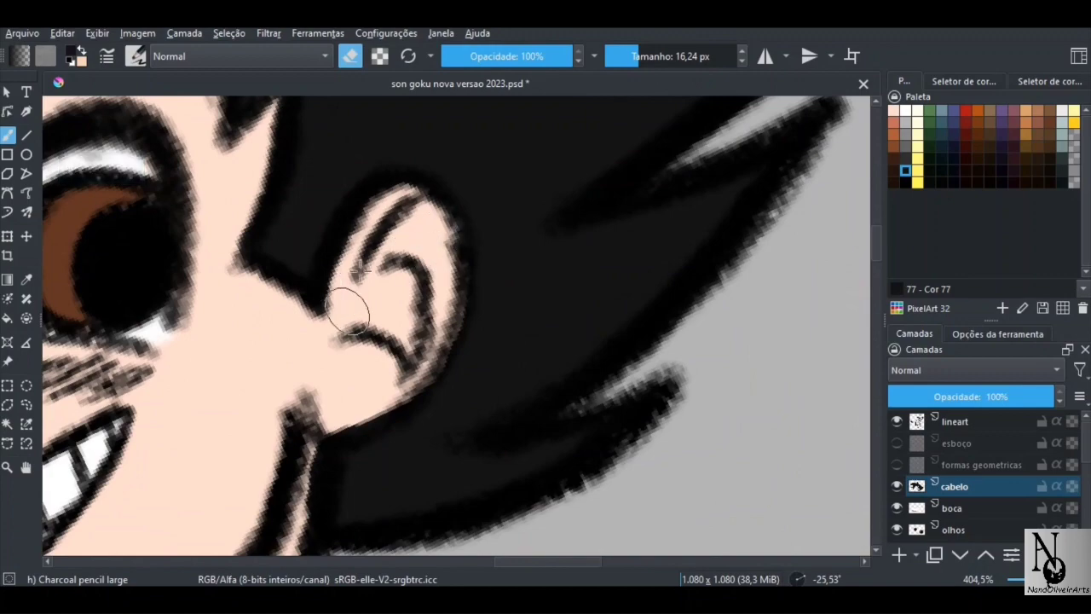
{"action": "mouse_move", "coordinate": [367, 273]}
{"action": "left_mouse_down"}
{"action": "mouse_move", "coordinate": [425, 367]}
{"action": "mouse_move", "coordinate": [494, 358]}
{"action": "left_mouse_up"}
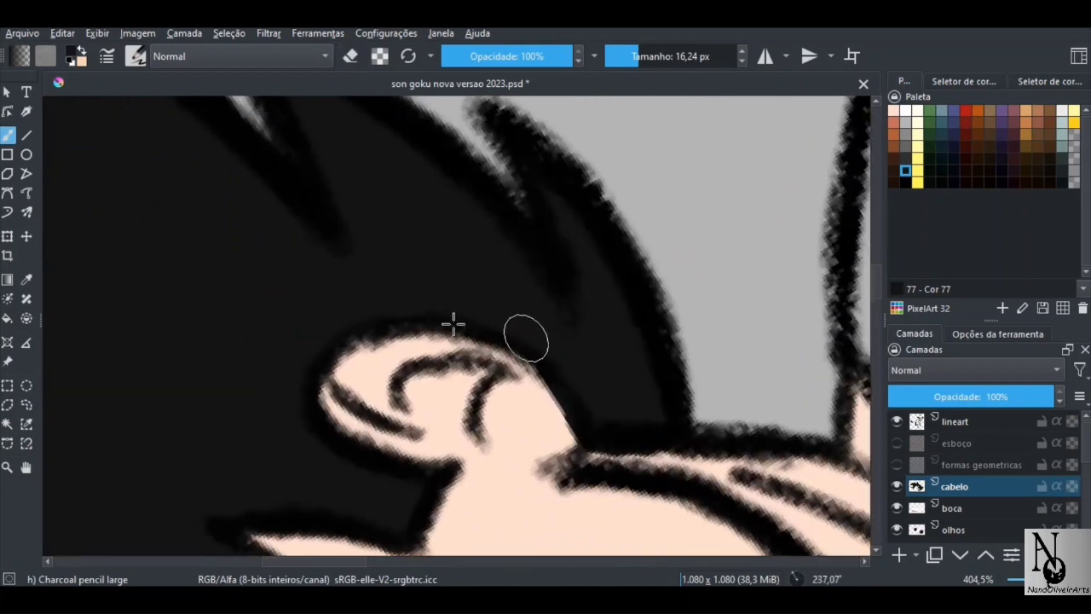
{"action": "mouse_move", "coordinate": [282, 390]}
{"action": "left_mouse_down"}
{"action": "mouse_move", "coordinate": [353, 351]}
{"action": "mouse_move", "coordinate": [292, 341]}
{"action": "left_mouse_up"}
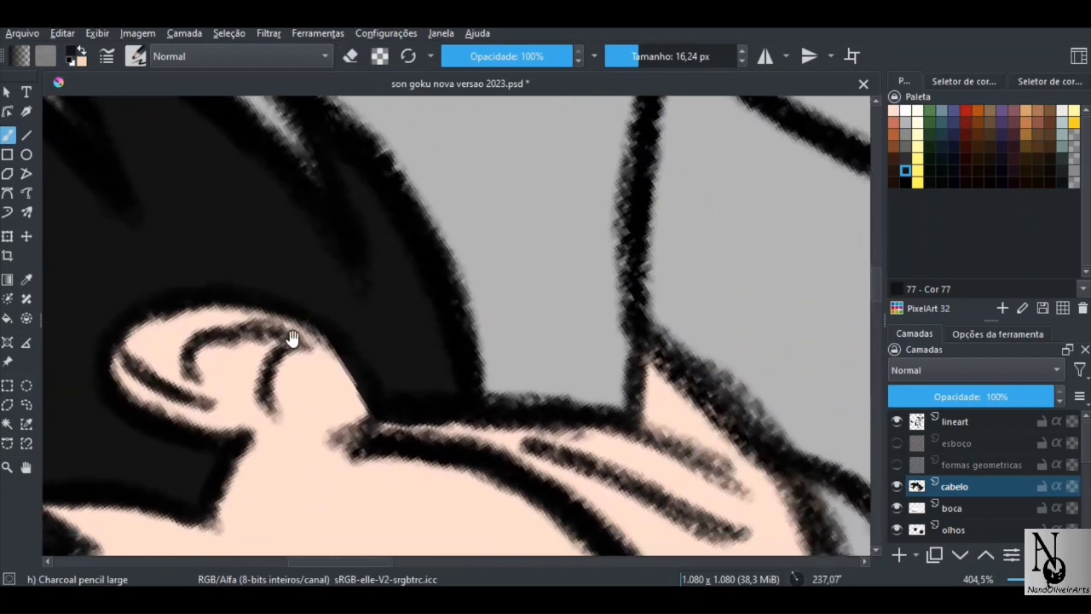
{"action": "left_click_drag", "start_coordinate": [370, 331], "coordinate": [588, 371]}
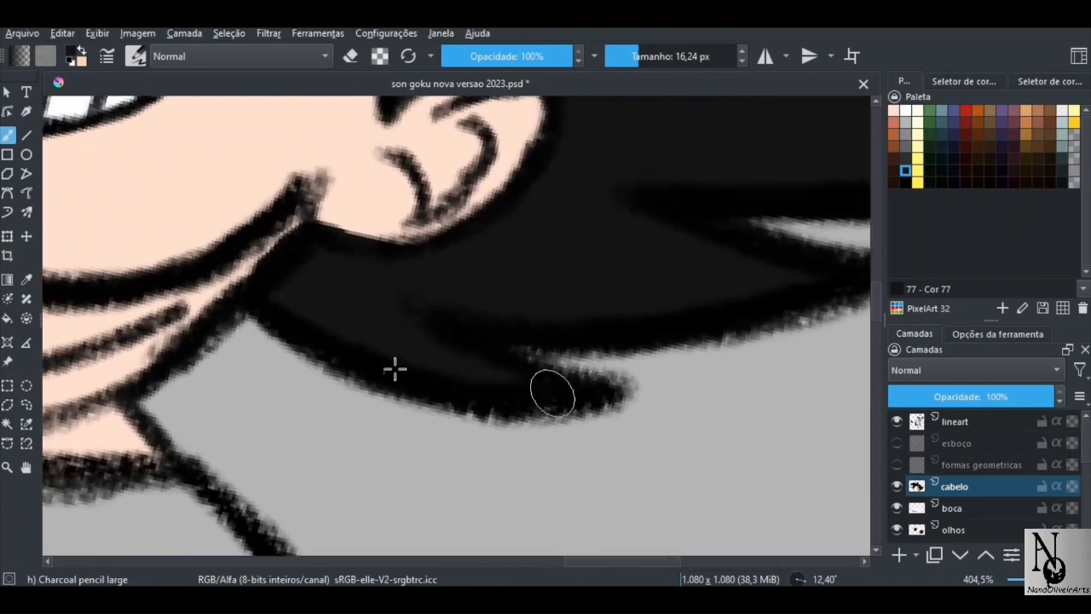
{"action": "mouse_move", "coordinate": [531, 383]}
{"action": "left_mouse_down"}
{"action": "mouse_move", "coordinate": [517, 366]}
{"action": "mouse_move", "coordinate": [434, 367]}
{"action": "left_mouse_up"}
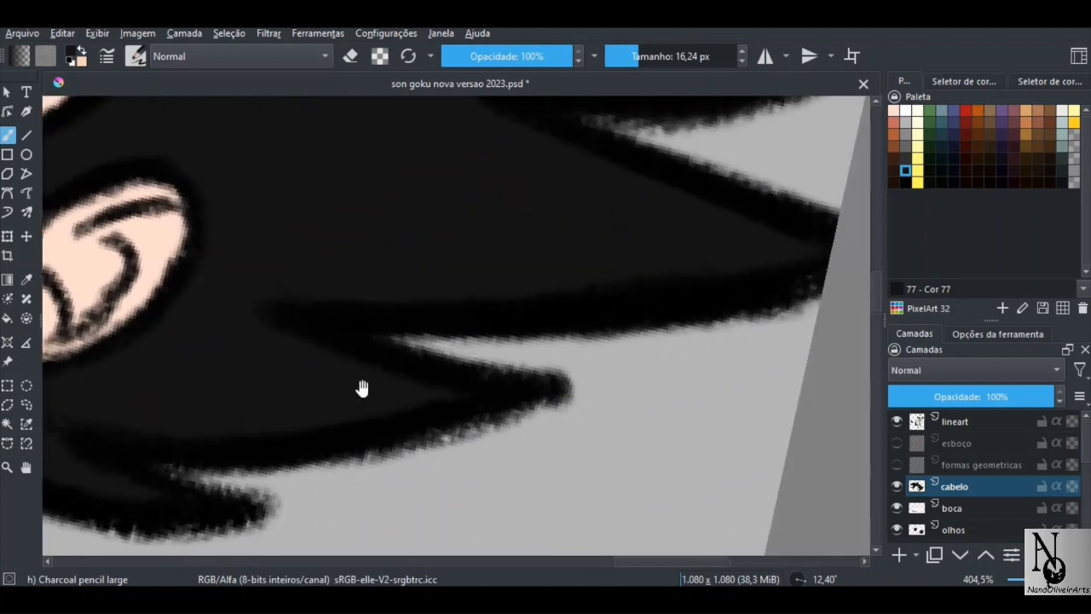
{"action": "left_click_drag", "start_coordinate": [360, 385], "coordinate": [645, 334]}
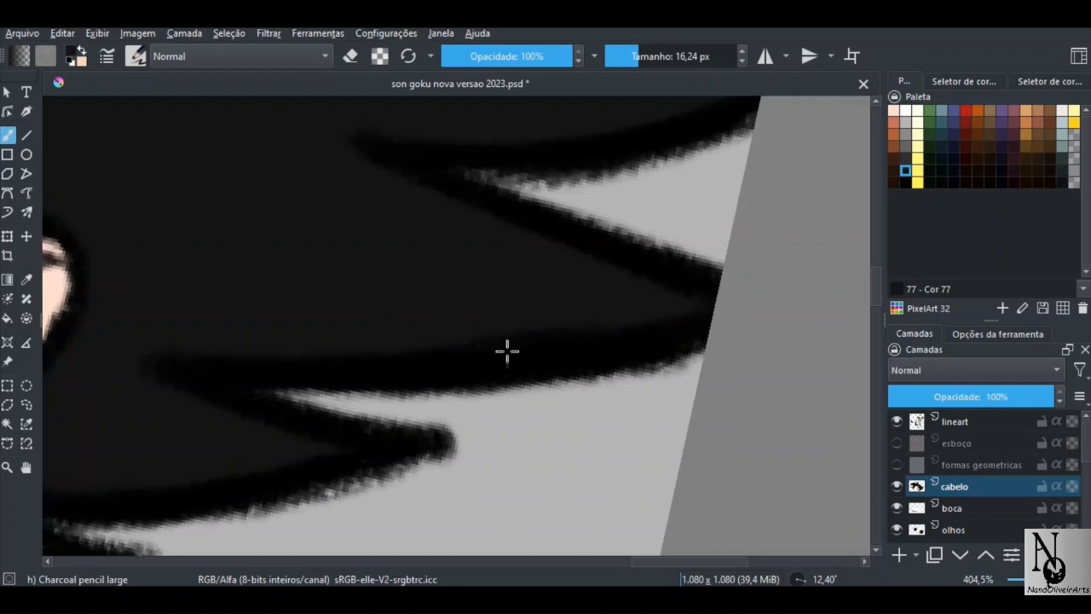
{"action": "left_click_drag", "start_coordinate": [693, 409], "coordinate": [633, 336]}
{"action": "left_click_drag", "start_coordinate": [418, 271], "coordinate": [369, 359]}
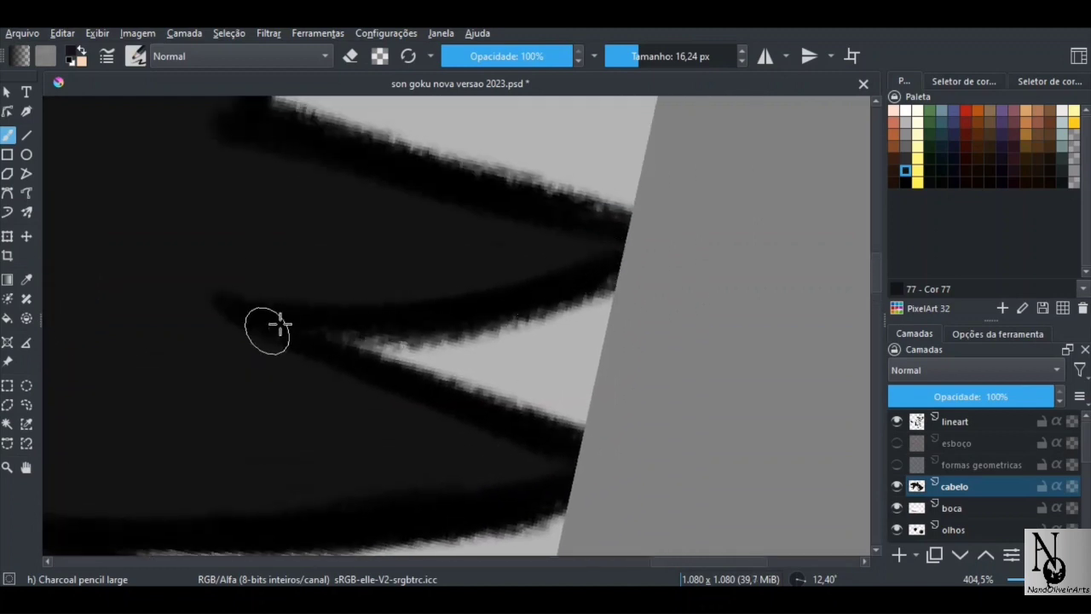
{"action": "left_click_drag", "start_coordinate": [280, 316], "coordinate": [616, 288]}
{"action": "mouse_move", "coordinate": [256, 231]}
{"action": "left_mouse_down"}
{"action": "mouse_move", "coordinate": [509, 365]}
{"action": "mouse_move", "coordinate": [518, 409]}
{"action": "mouse_move", "coordinate": [503, 302]}
{"action": "mouse_move", "coordinate": [431, 346]}
{"action": "mouse_move", "coordinate": [501, 294]}
{"action": "left_mouse_up"}
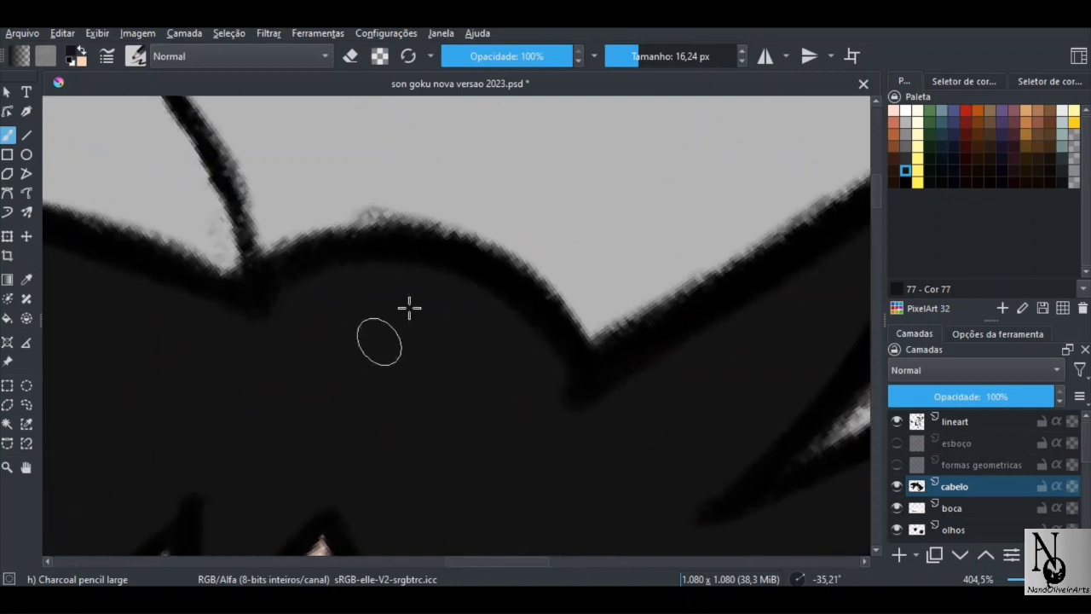
{"action": "mouse_move", "coordinate": [372, 331]}
{"action": "left_mouse_down"}
{"action": "mouse_move", "coordinate": [210, 329]}
{"action": "mouse_move", "coordinate": [378, 231]}
{"action": "left_mouse_up"}
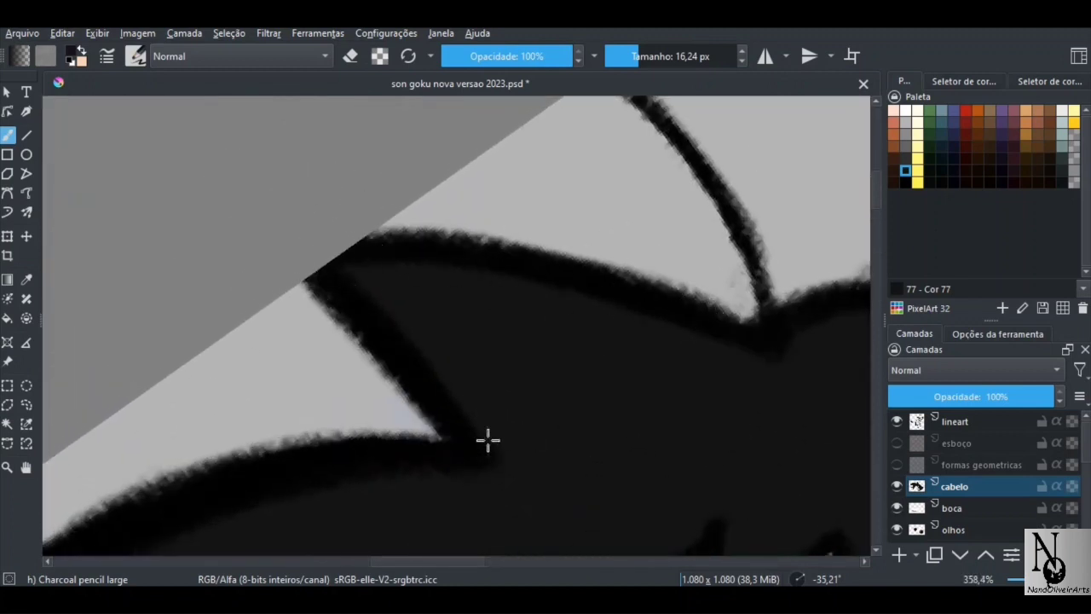
{"action": "mouse_move", "coordinate": [487, 441]}
{"action": "left_mouse_down"}
{"action": "mouse_move", "coordinate": [452, 462]}
{"action": "mouse_move", "coordinate": [380, 397]}
{"action": "mouse_move", "coordinate": [361, 357]}
{"action": "mouse_move", "coordinate": [292, 287]}
{"action": "mouse_move", "coordinate": [288, 316]}
{"action": "left_mouse_up"}
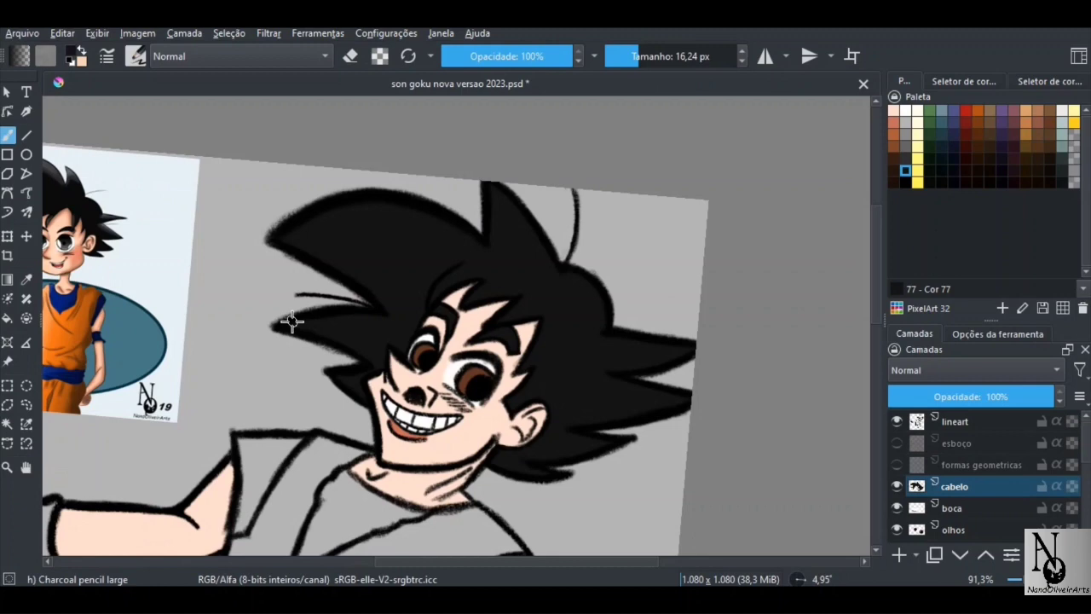
{"action": "mouse_move", "coordinate": [292, 321]}
{"action": "left_mouse_down"}
{"action": "mouse_move", "coordinate": [569, 333]}
{"action": "mouse_move", "coordinate": [574, 344]}
{"action": "mouse_move", "coordinate": [601, 325]}
{"action": "mouse_move", "coordinate": [597, 334]}
{"action": "left_mouse_up"}
{"action": "left_click_drag", "start_coordinate": [417, 464], "coordinate": [522, 392]}
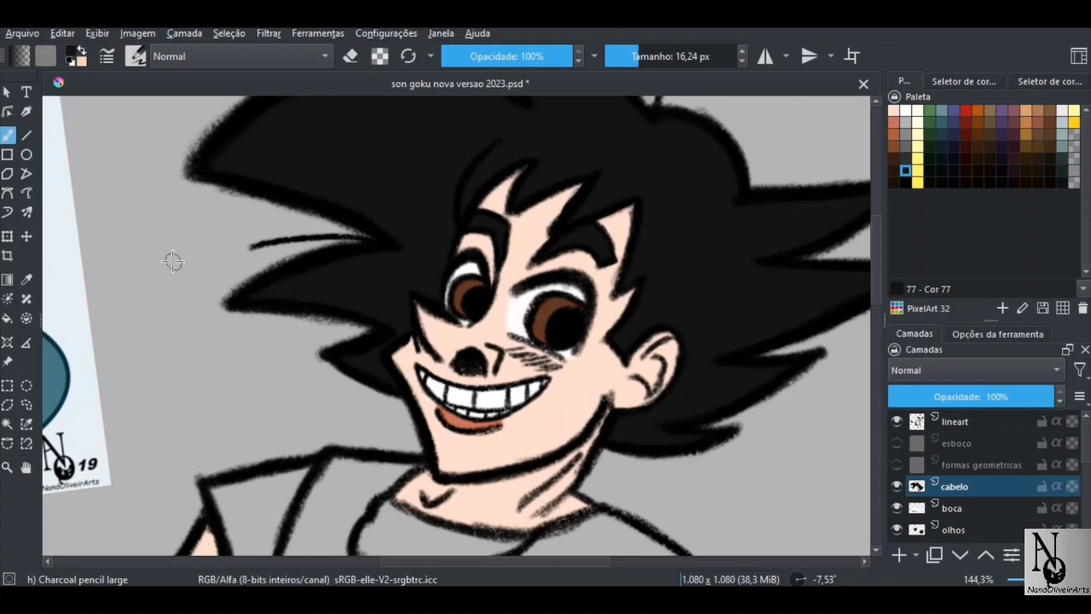
{"action": "scroll", "coordinate": [443, 341], "scroll_direction": "down", "scroll_amount": 3}
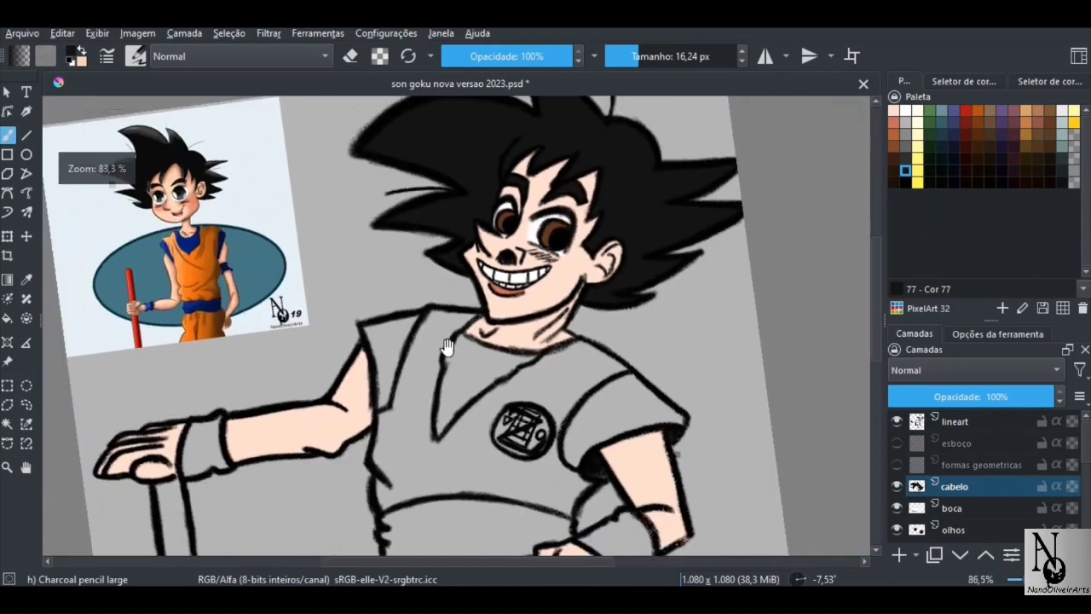
{"action": "scroll", "coordinate": [444, 346], "scroll_direction": "down", "scroll_amount": 2}
{"action": "left_click_drag", "start_coordinate": [444, 346], "coordinate": [394, 341]}
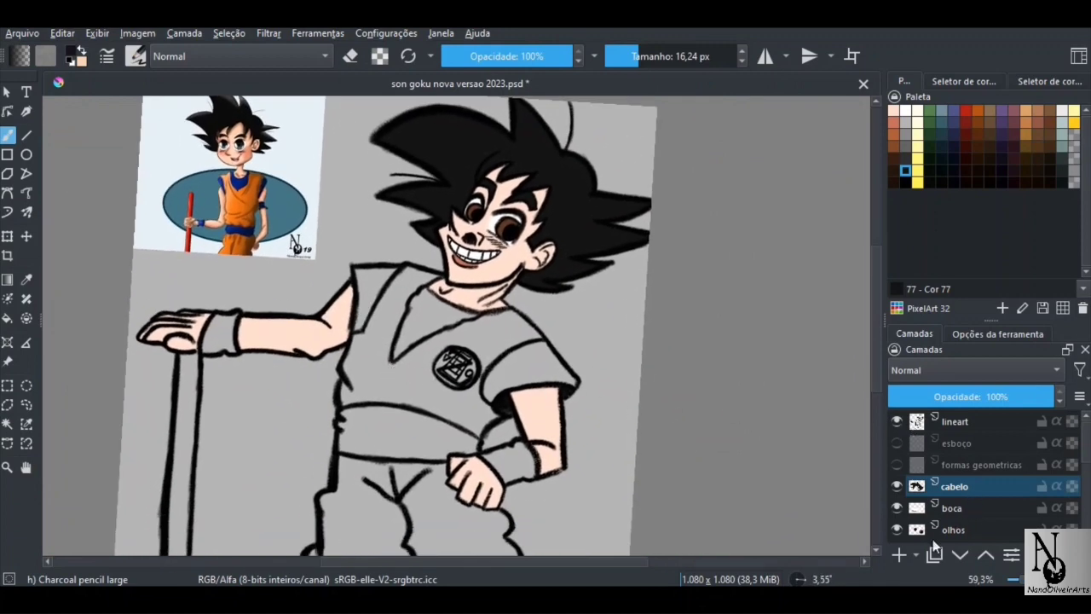
Add a new paint layer above the cabelo layer and clear its default name.
{"action": "left_click", "coordinate": [897, 555]}
{"action": "double_click", "coordinate": [966, 490]}
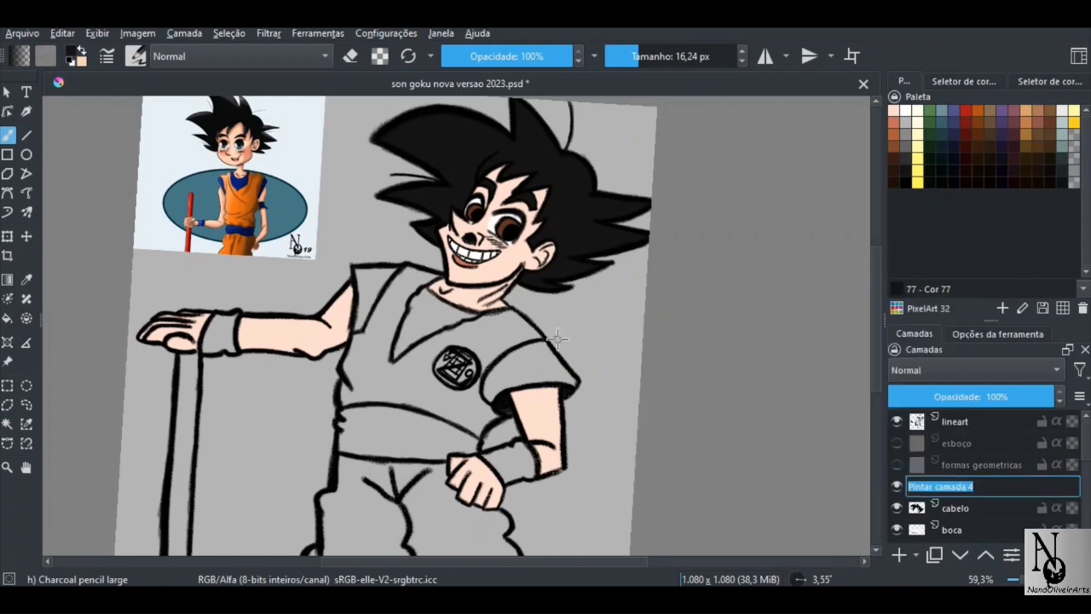
{"action": "key", "text": "BackSpace"}
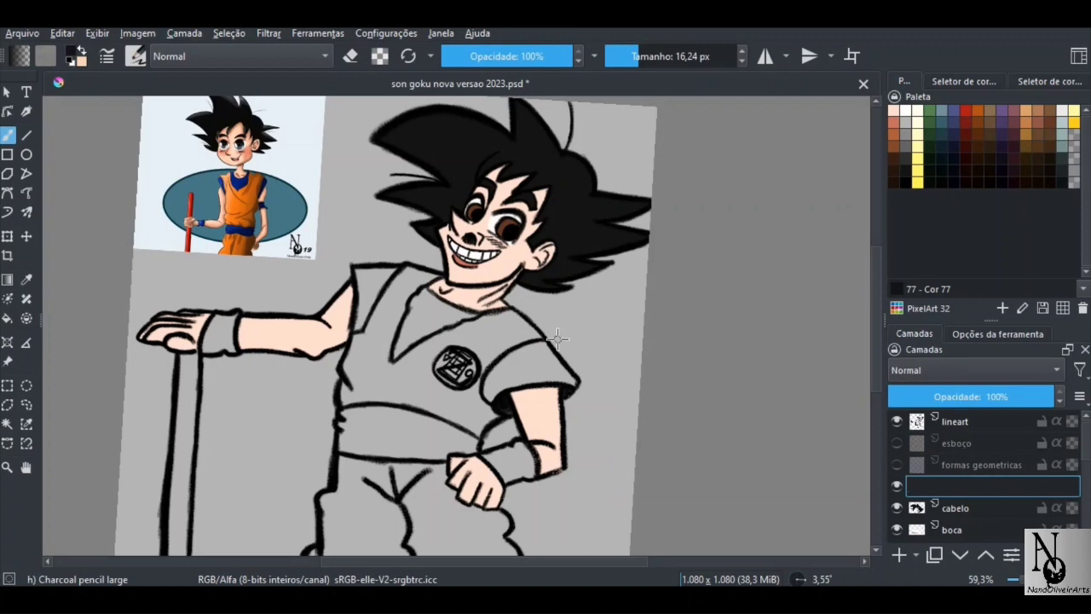